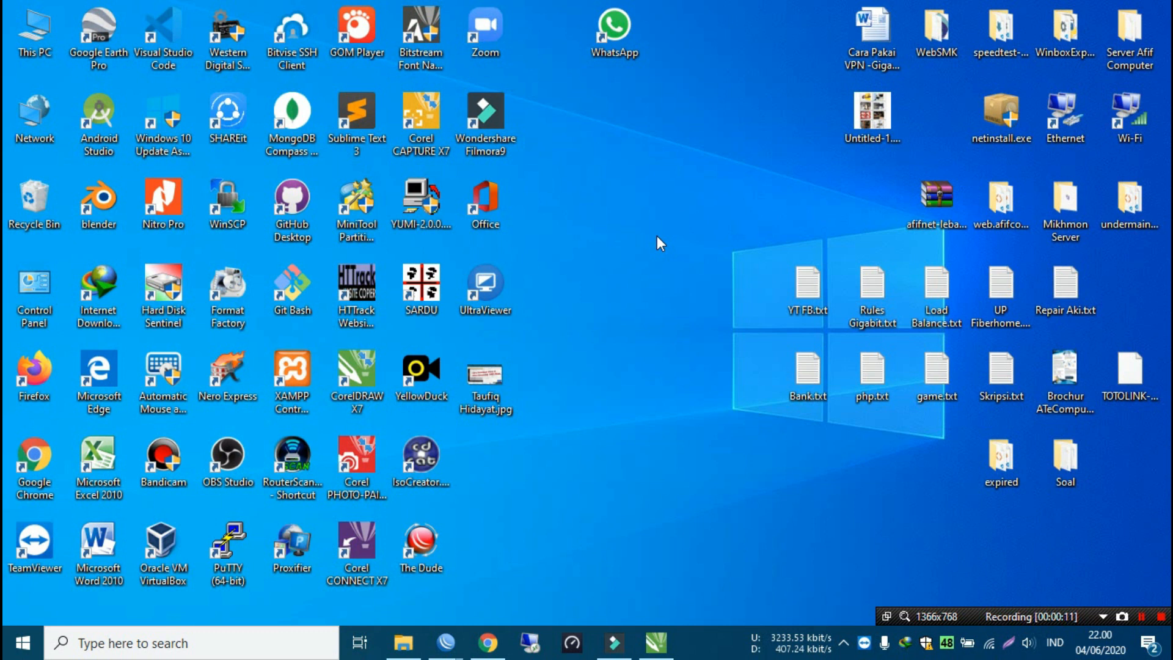
# Switch to the router's WinBox session and clear its workspace of open windows
pyautogui.moveTo(451, 645)
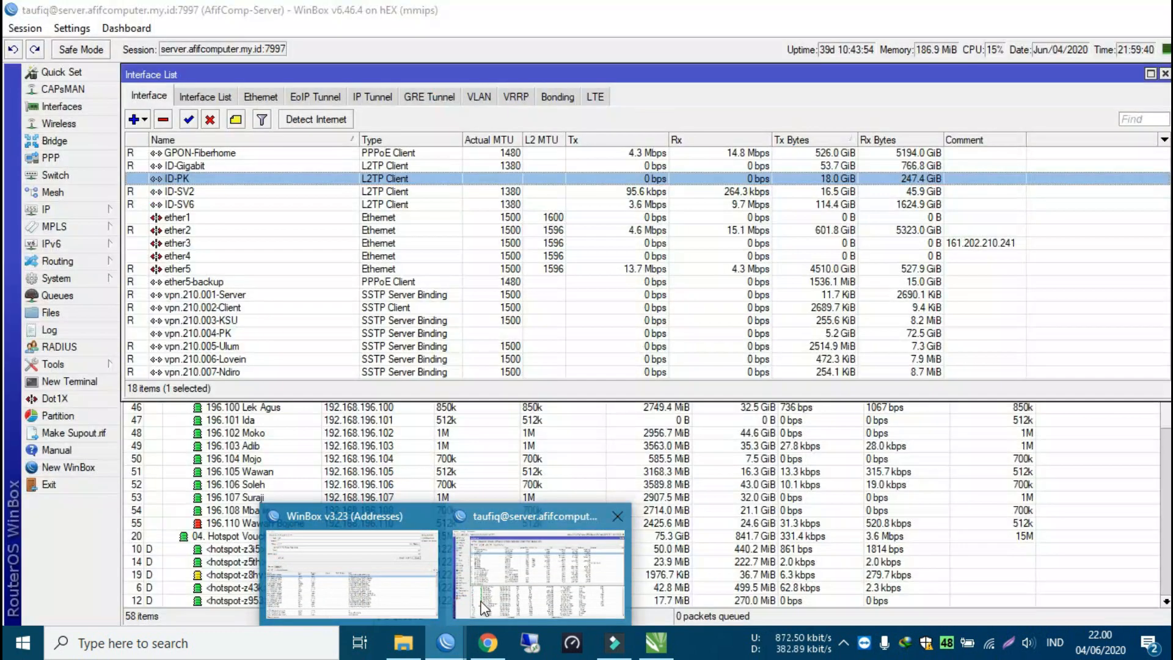
pyautogui.click(483, 608)
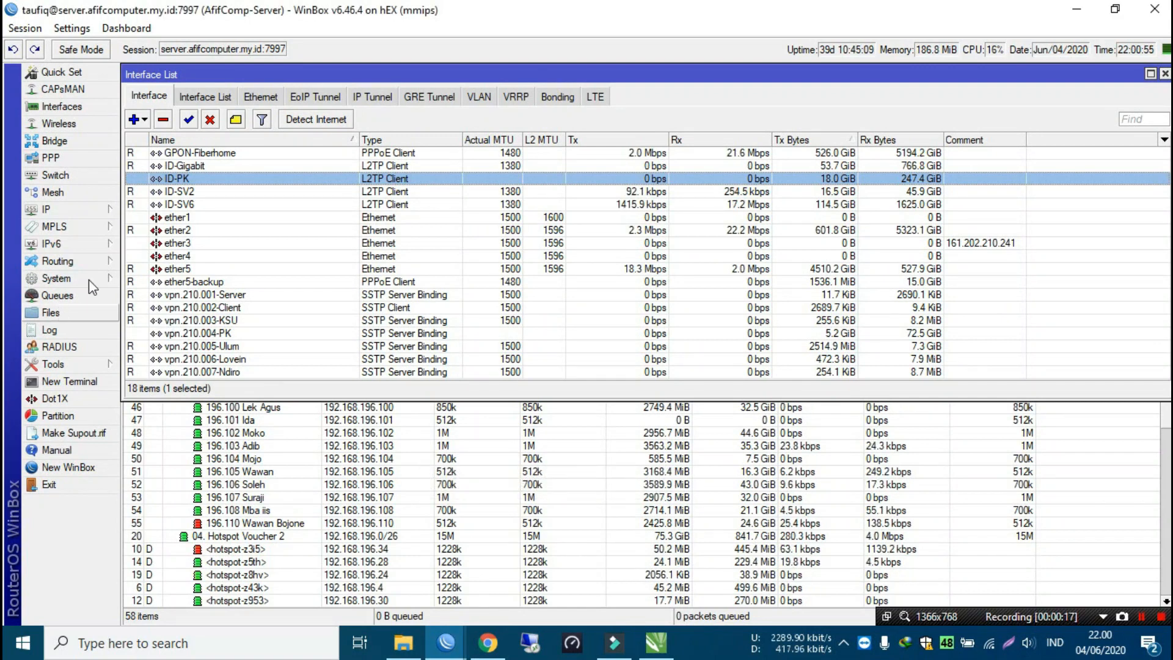
pyautogui.click(1165, 74)
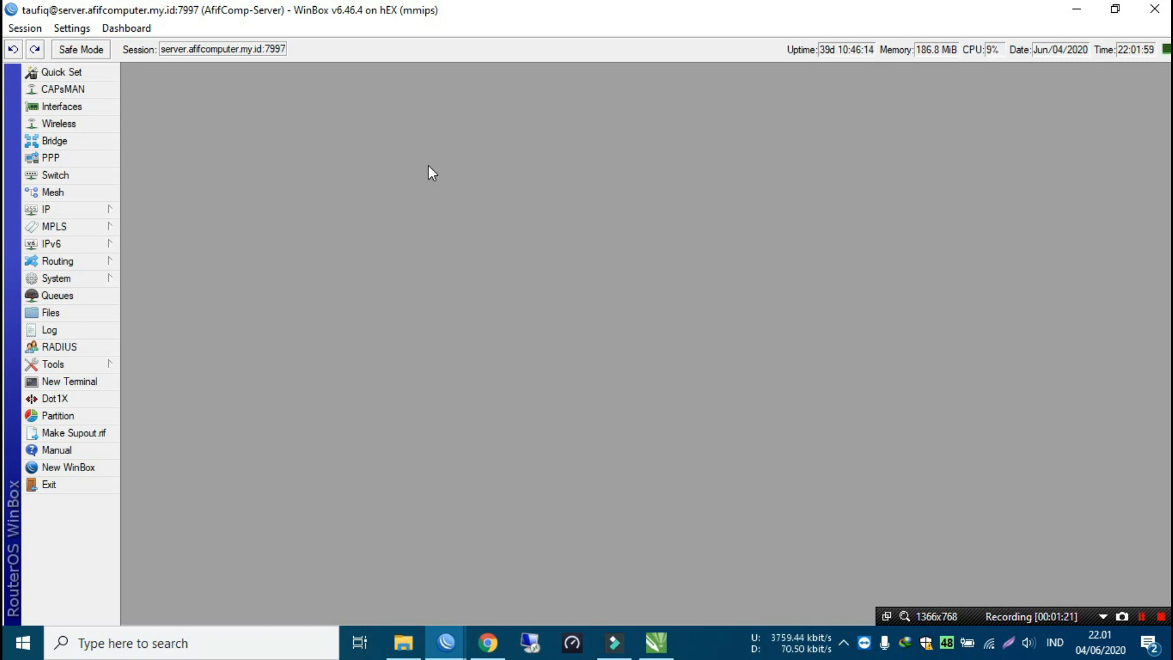
# Create a router backup from the file list with the name and password left blank and aes-sha256 encryption
pyautogui.click(84, 314)
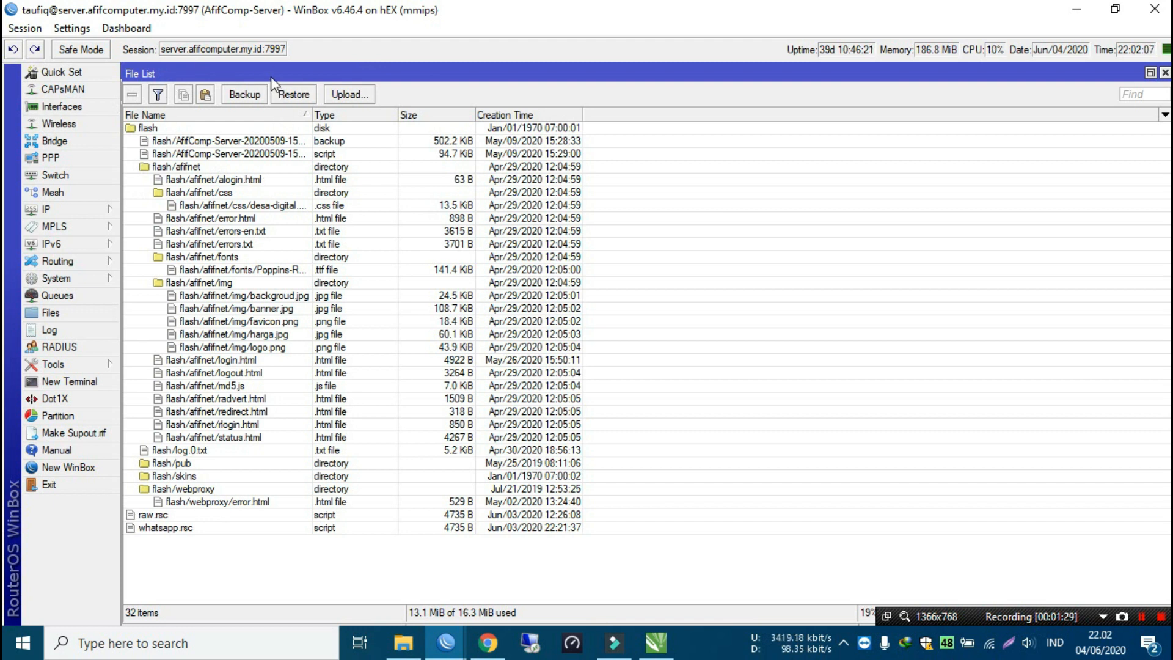
pyautogui.click(88, 313)
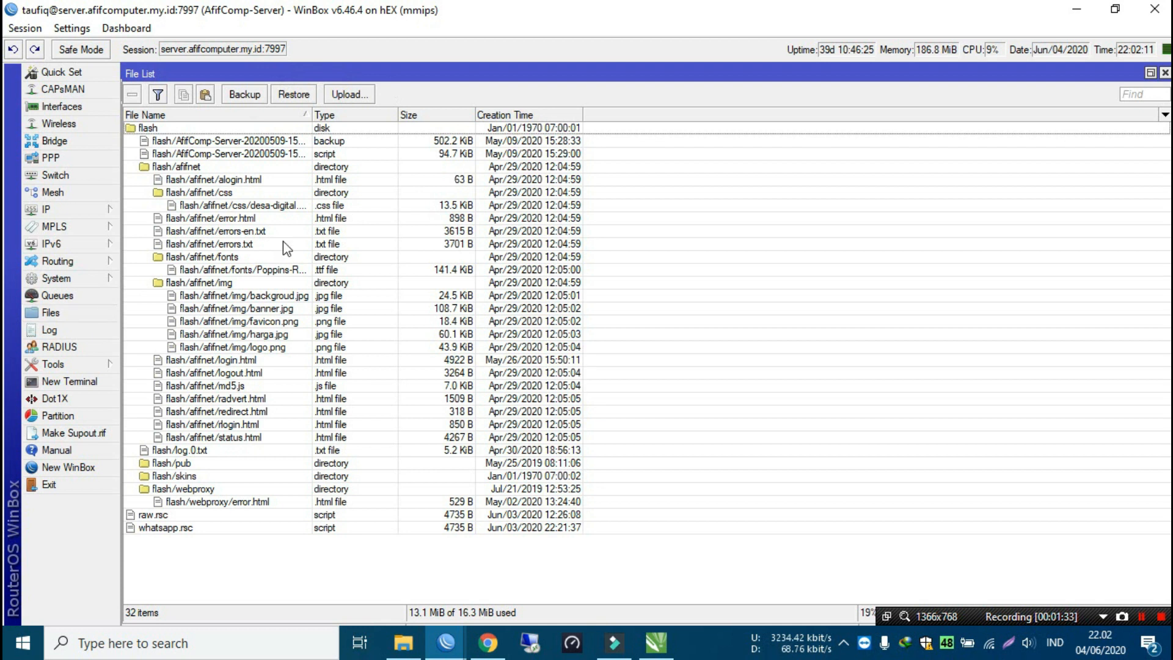
pyautogui.click(244, 97)
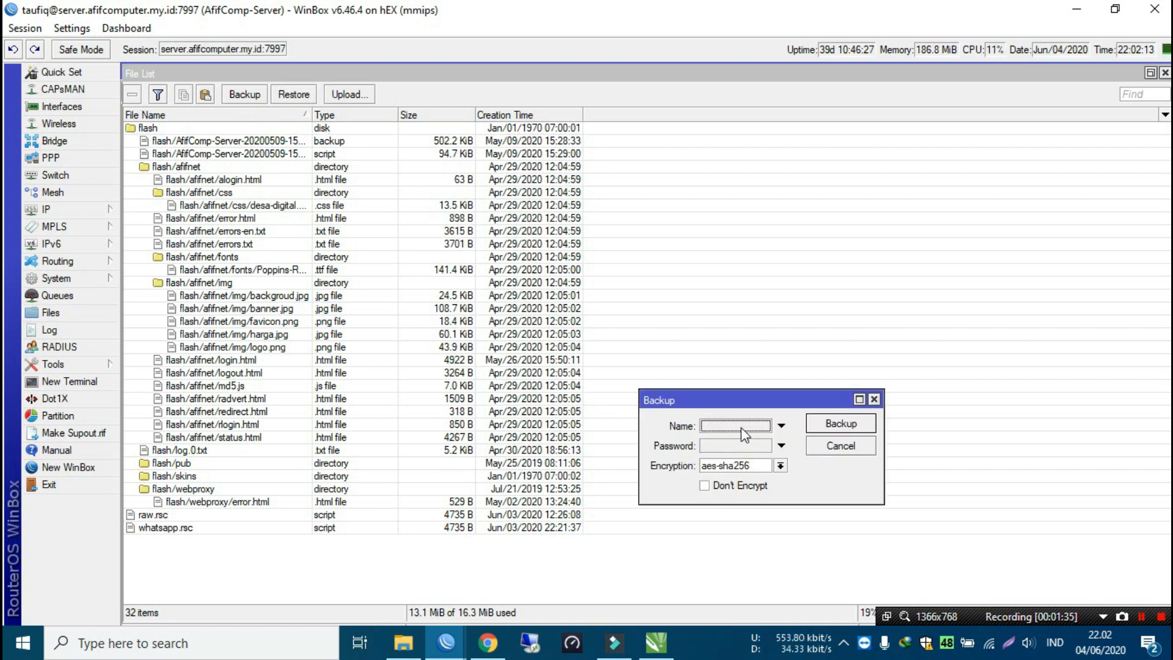
pyautogui.click(839, 424)
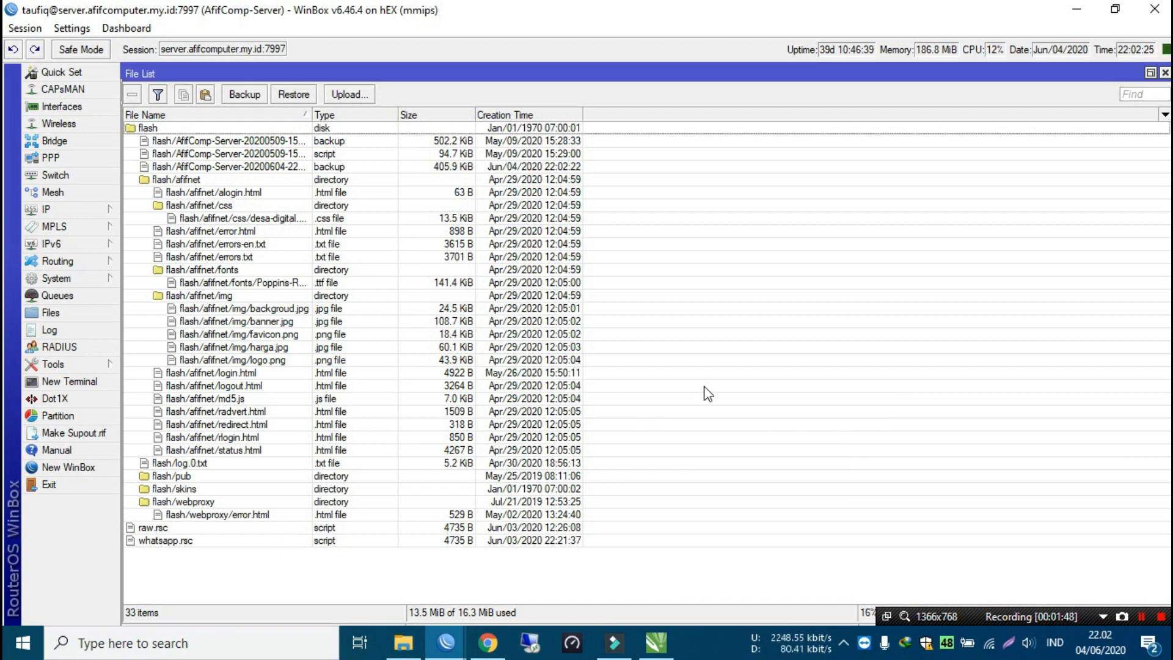
# Copy the new AfifComp-Server-20200604-2202.backup file from the router's flash storage to the desktop
pyautogui.click(304, 145)
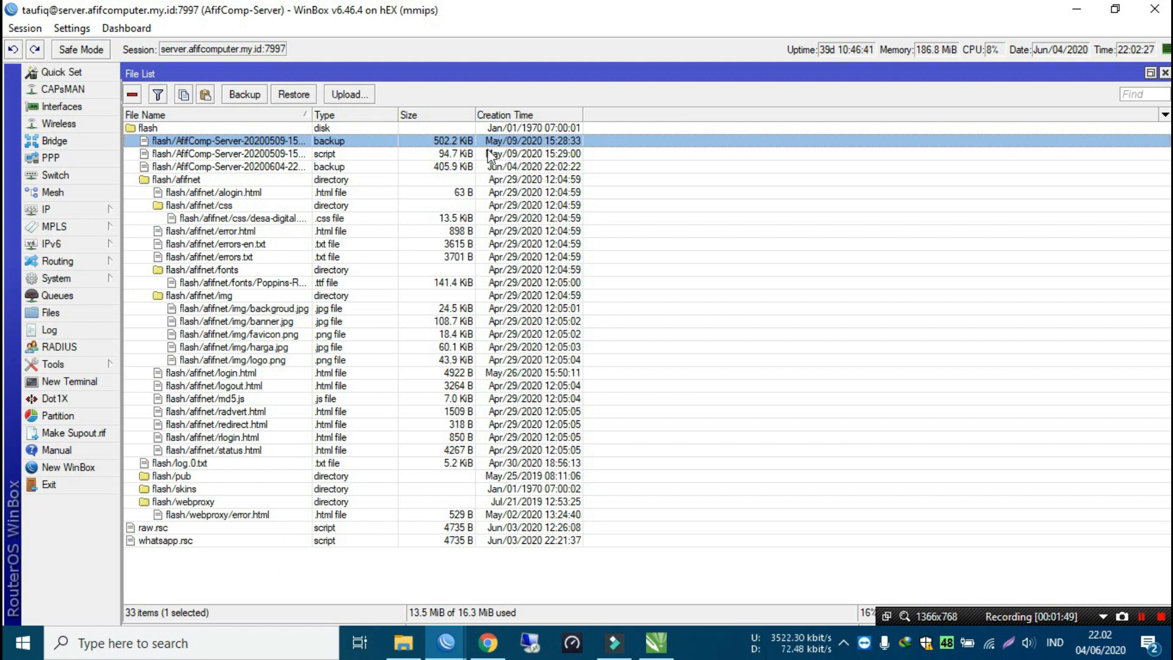
pyautogui.click(552, 167)
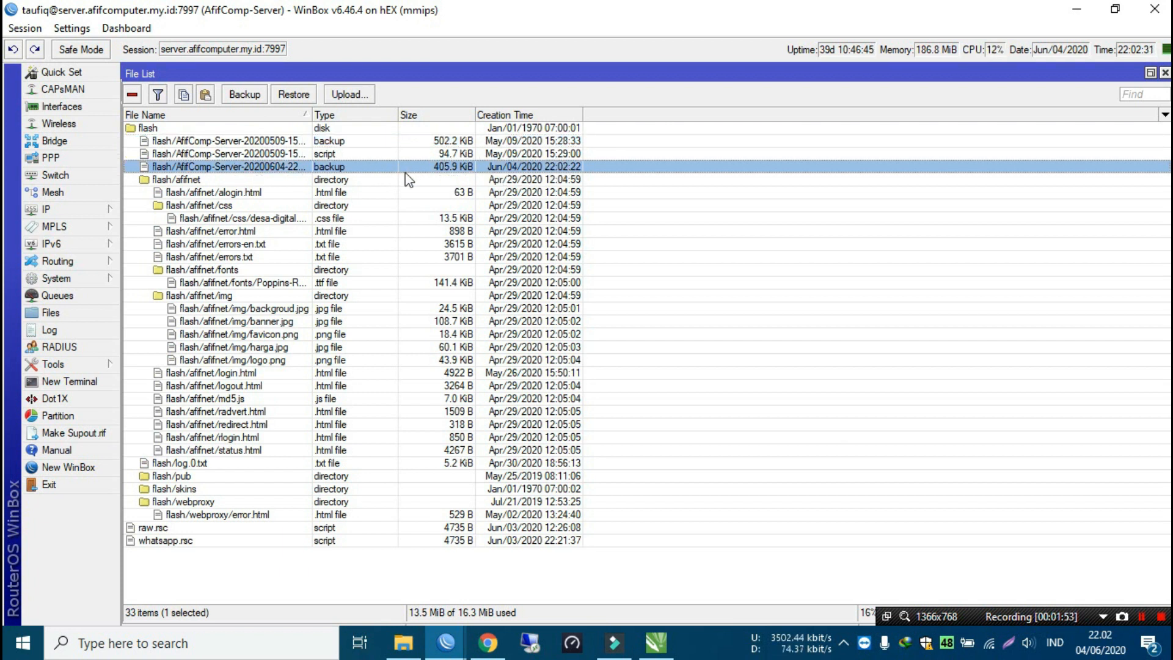
pyautogui.moveTo(303, 170); pyautogui.dragTo(706, 35)
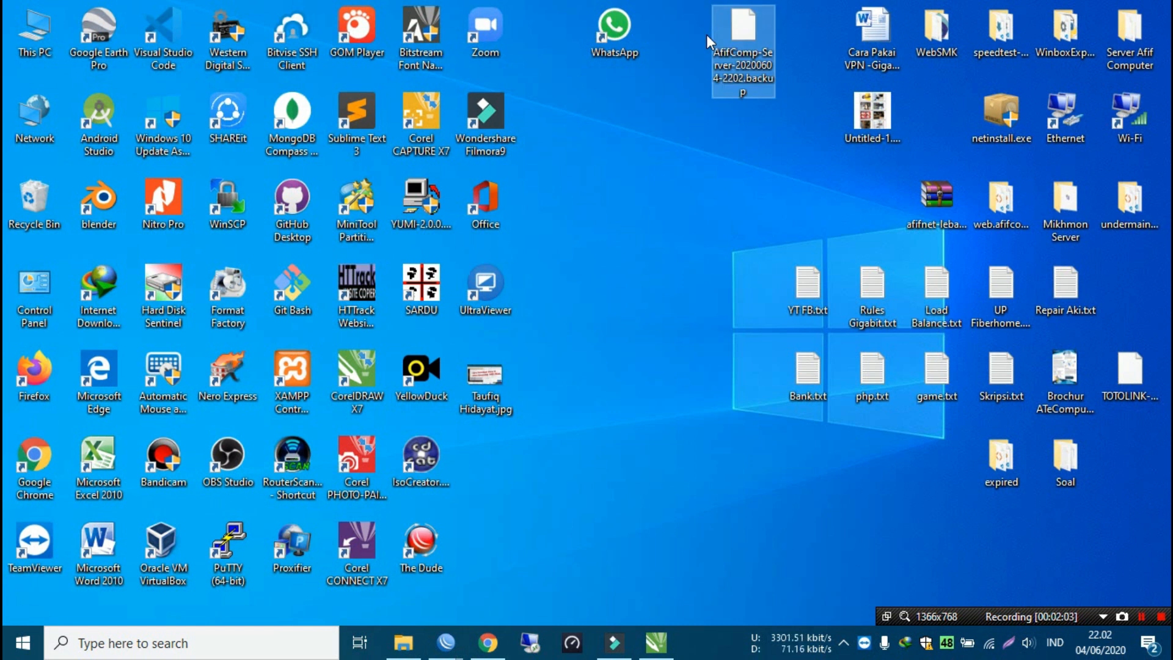
# Return to the WinBox session and check for RouterOS package updates on the stable channel without downloading anything
pyautogui.click(455, 644)
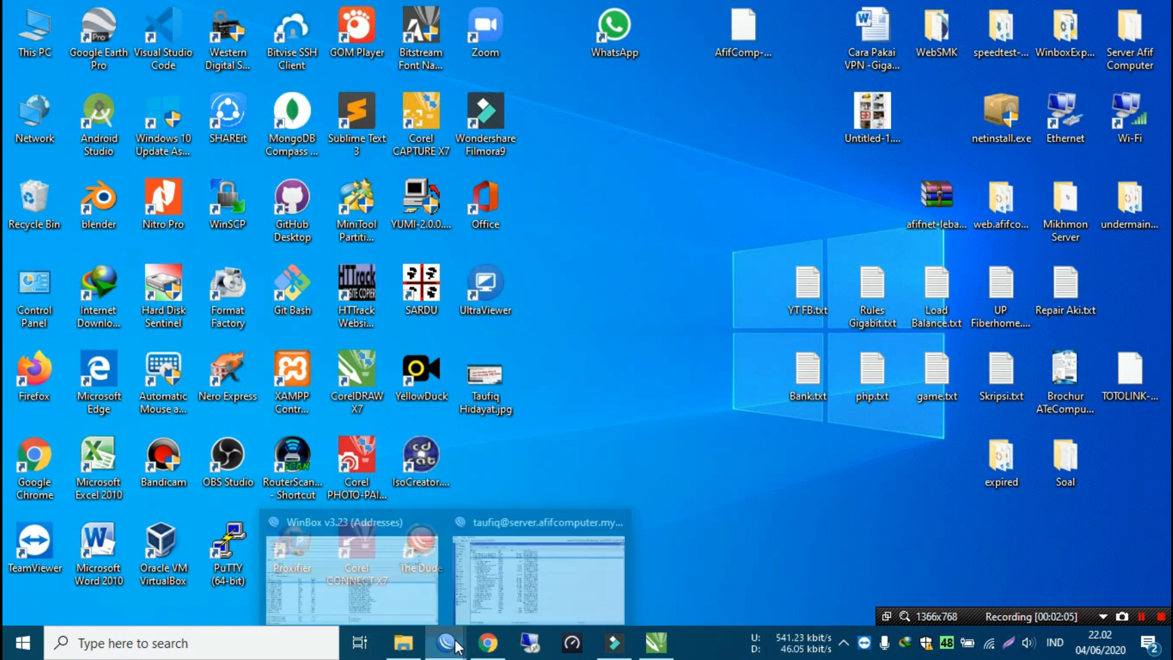
pyautogui.click(494, 589)
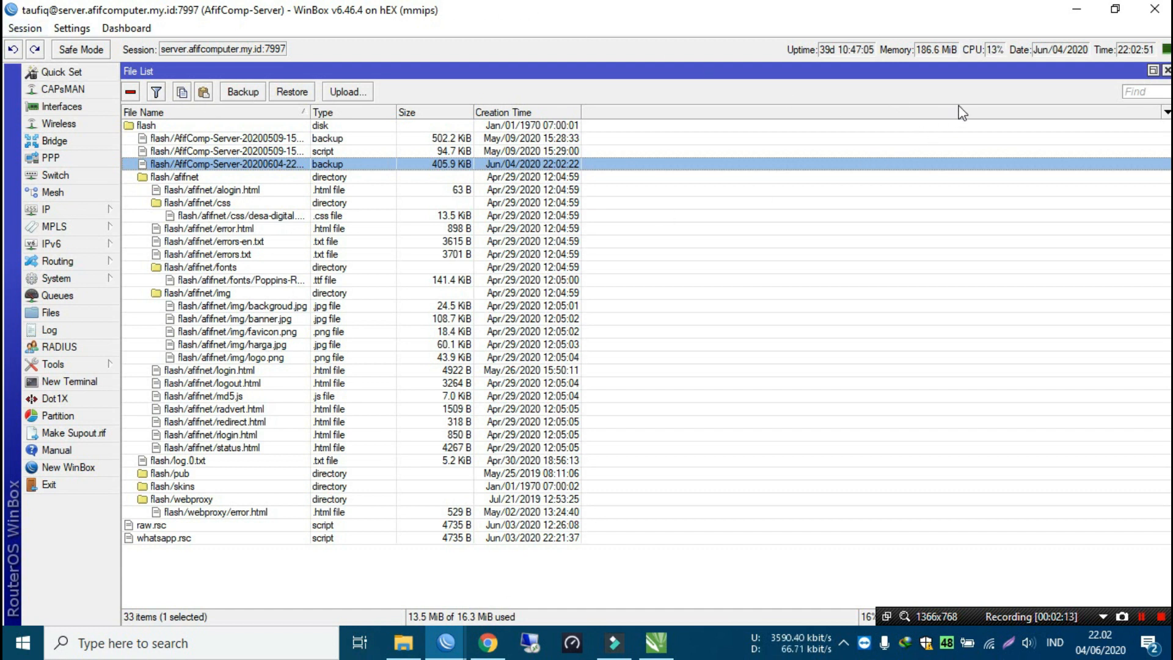
pyautogui.click(116, 215)
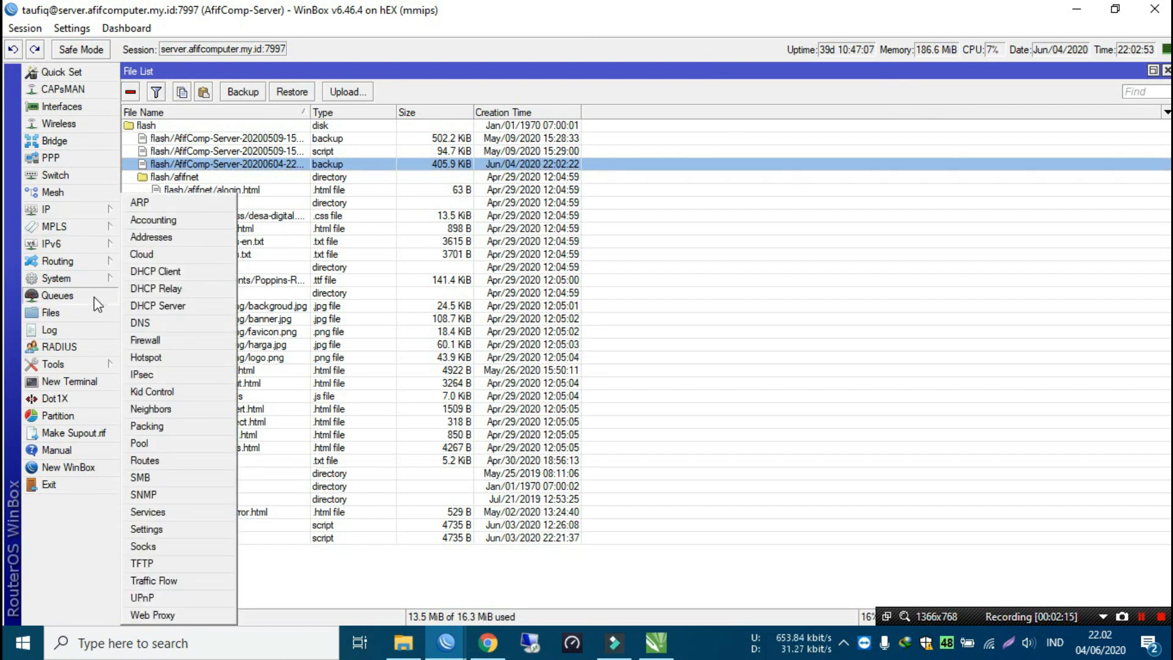
pyautogui.click(83, 276)
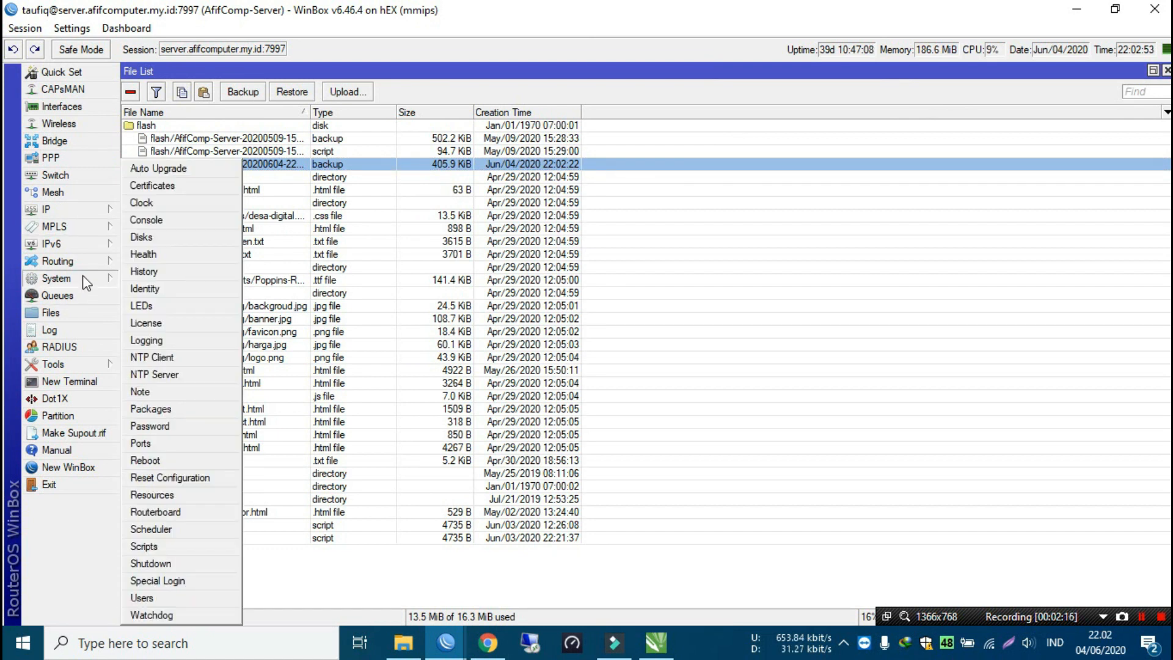
pyautogui.click(173, 417)
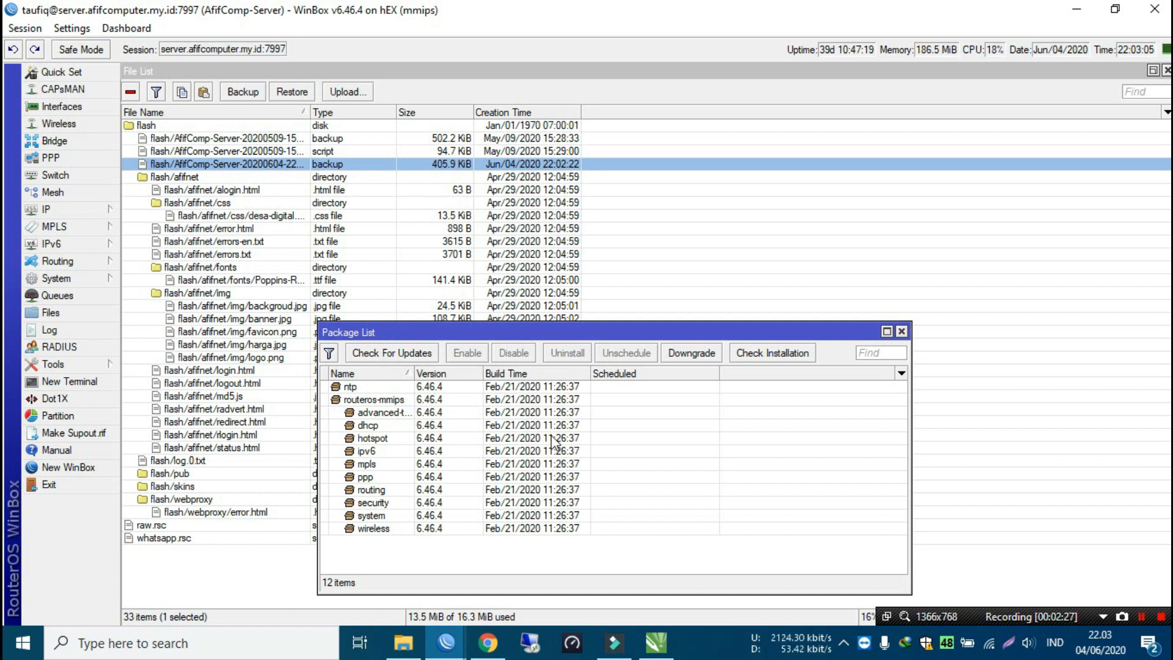
pyautogui.click(432, 389)
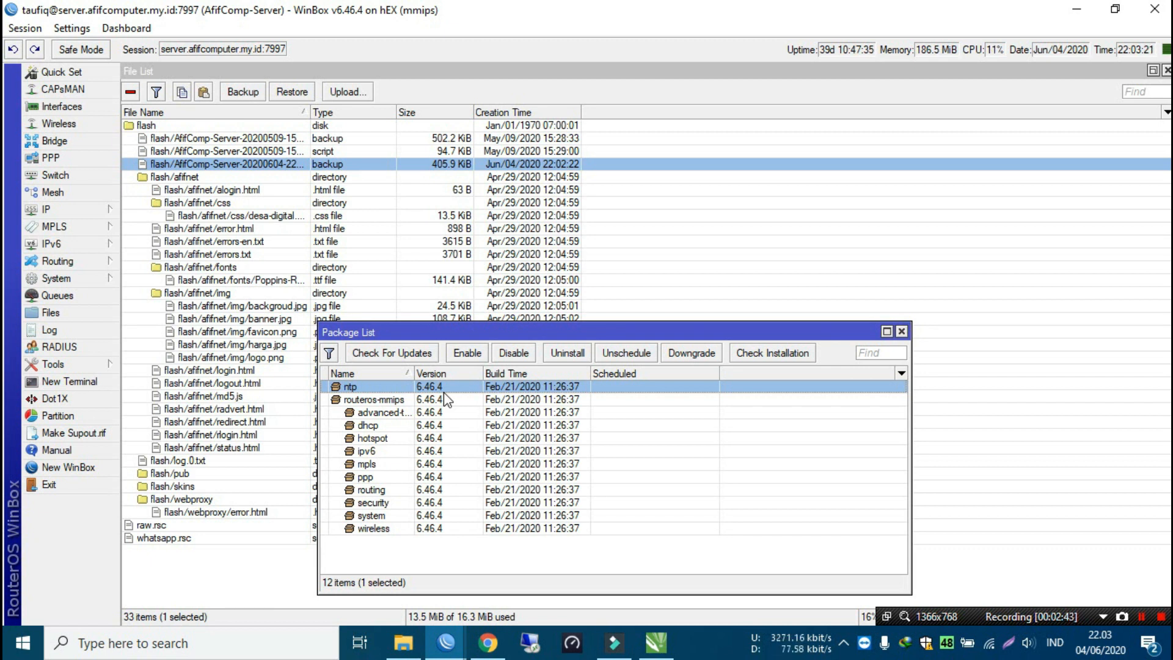
pyautogui.click(391, 353)
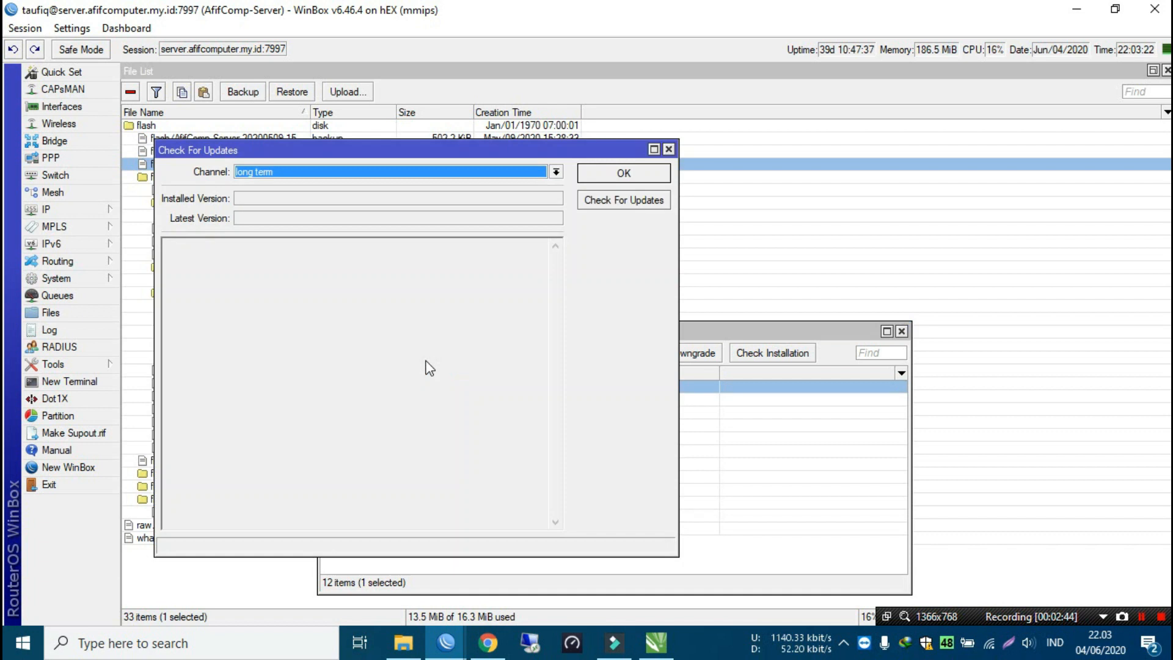
pyautogui.click(616, 207)
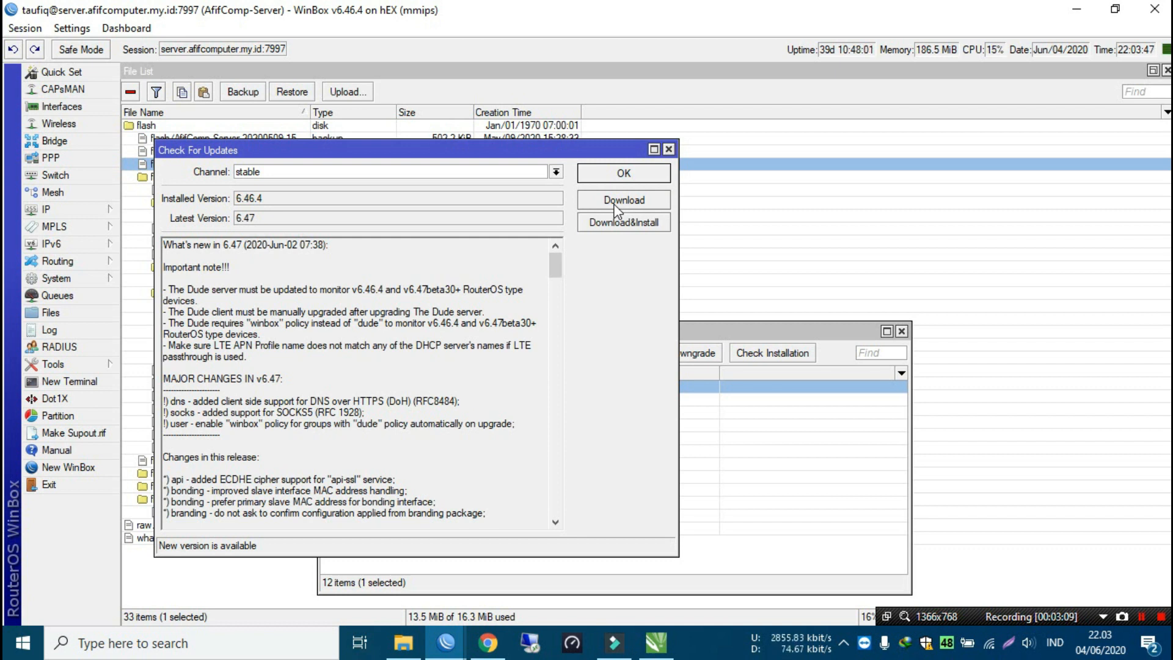
pyautogui.click(669, 149)
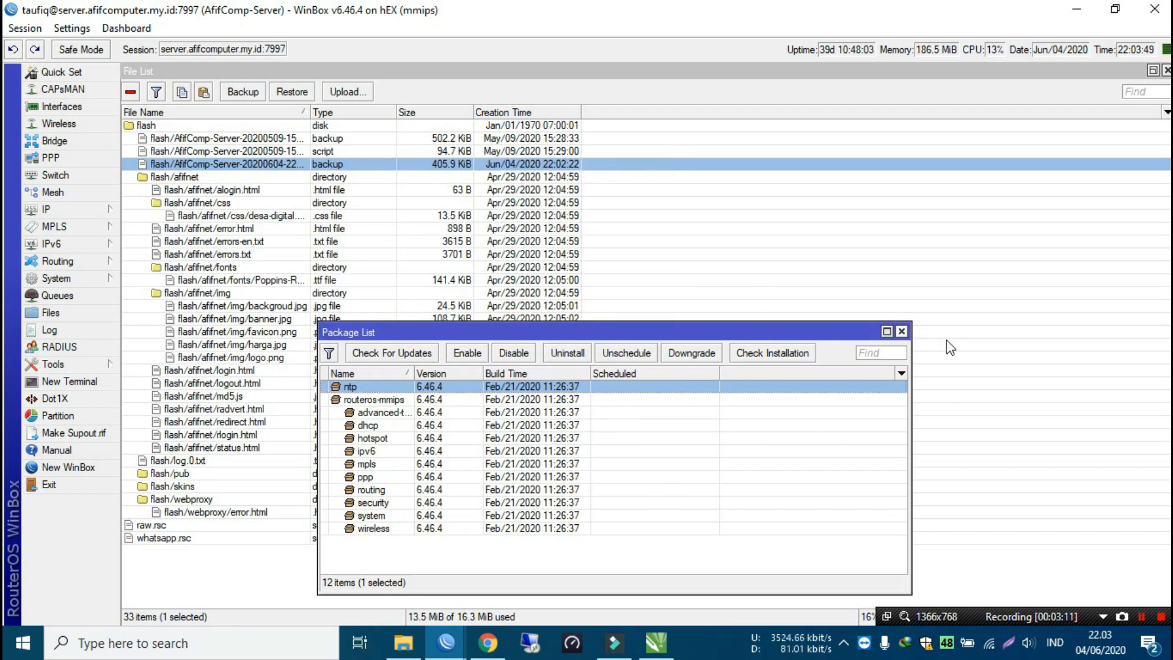
# Look at the copied backup file on the desktop, and return to the WinBox session
pyautogui.click(1171, 654)
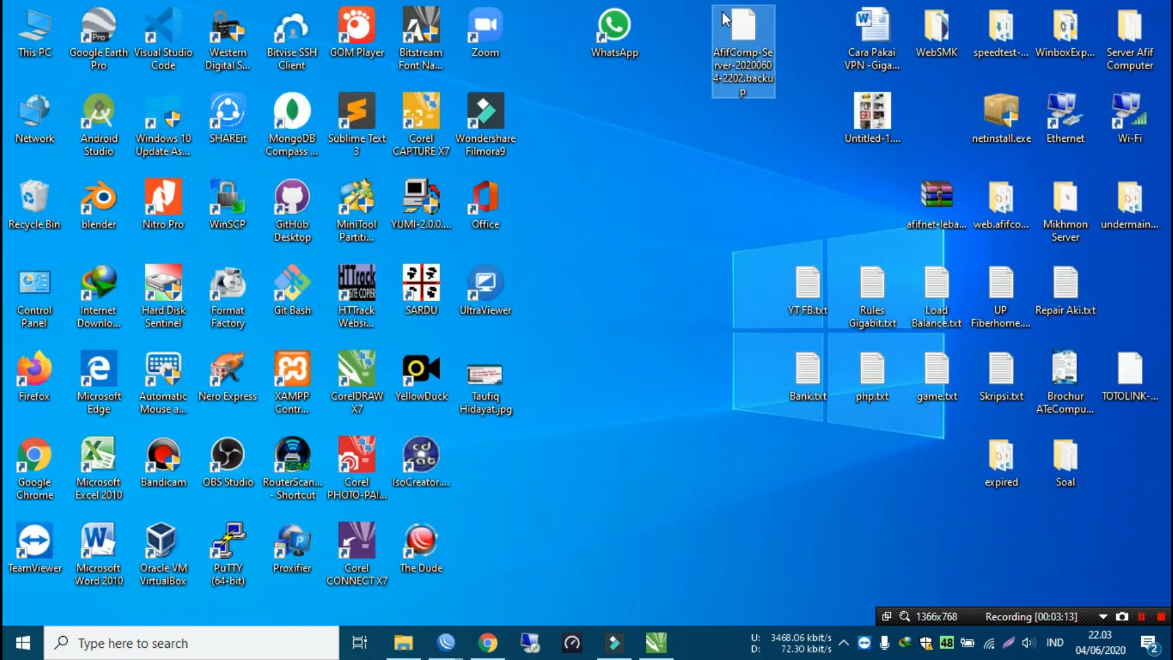
pyautogui.click(457, 645)
pyautogui.click(526, 563)
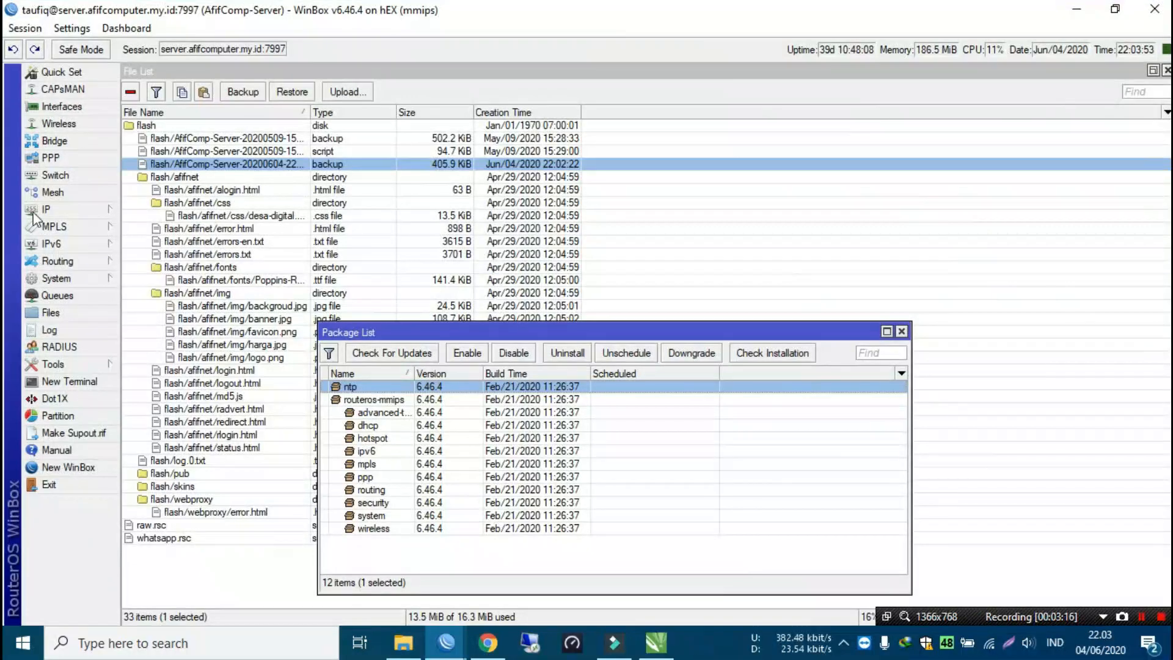
# Close the package list and review the router's wireless and Ethernet interfaces, selecting ether1
pyautogui.click(901, 331)
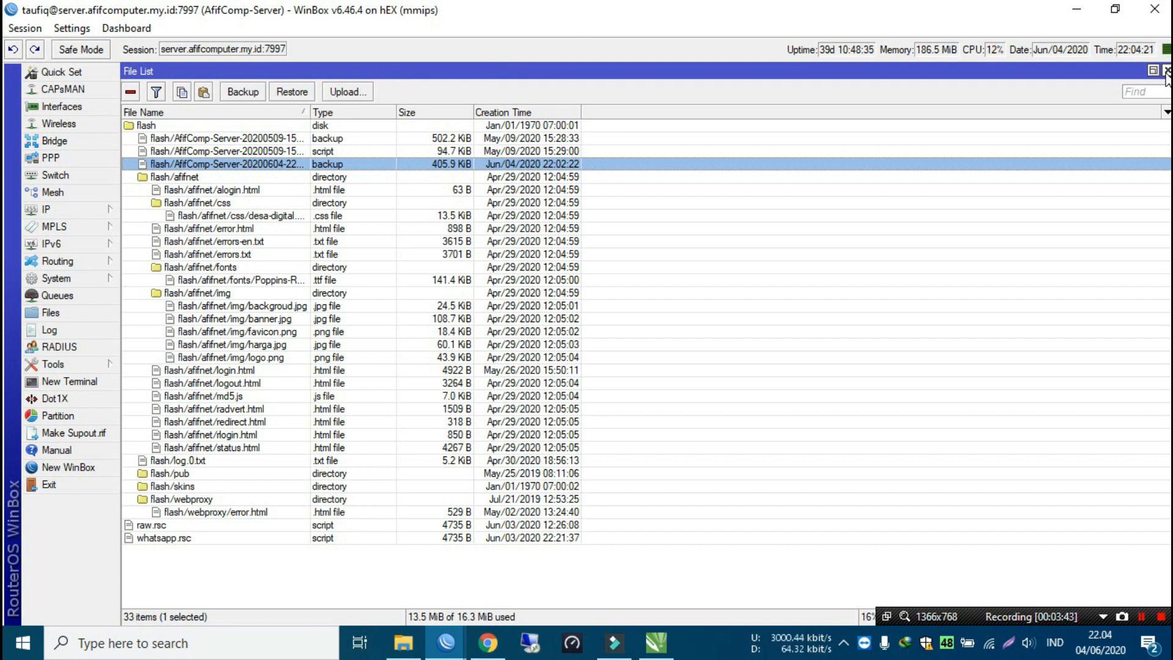
pyautogui.click(97, 124)
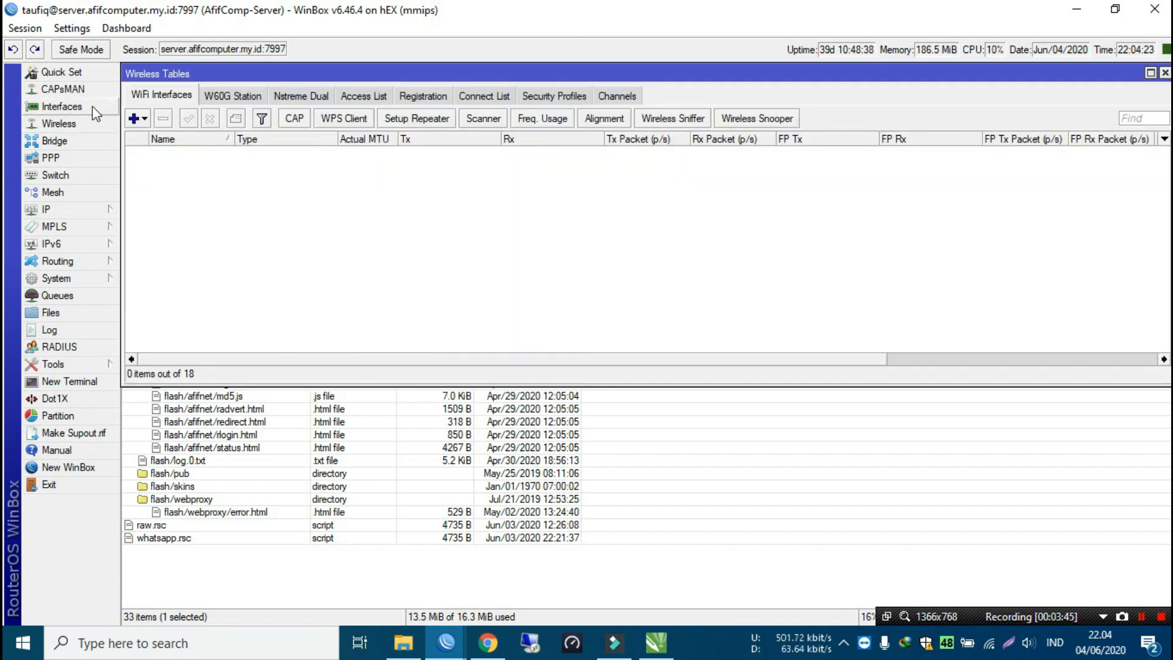
pyautogui.click(93, 106)
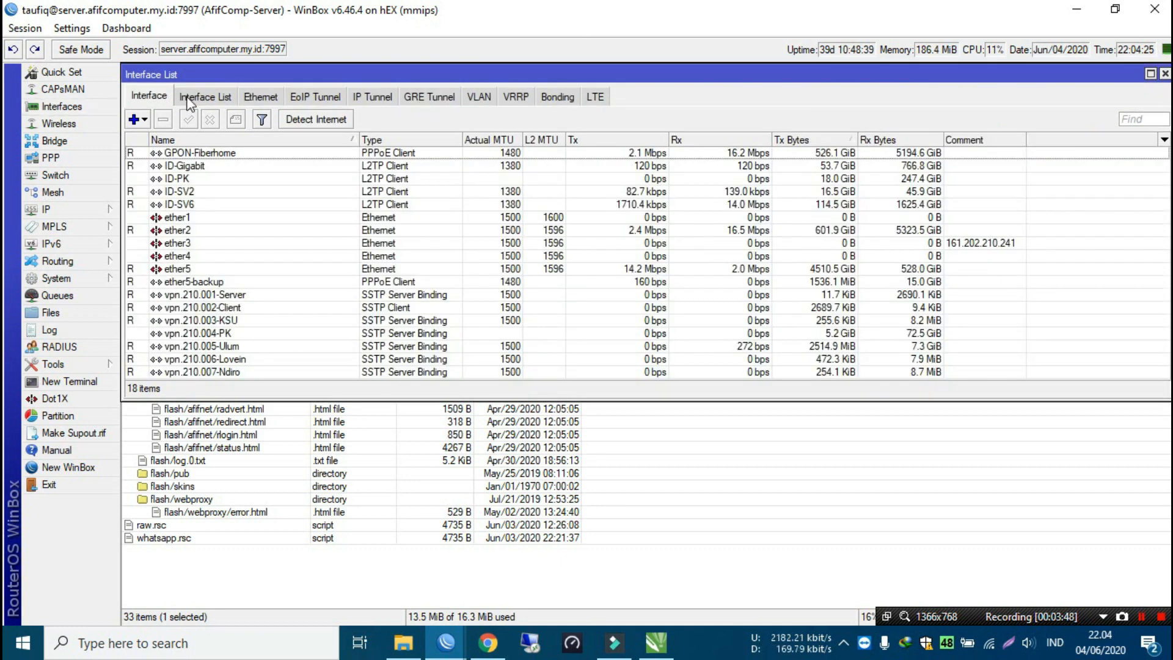
pyautogui.click(205, 96)
pyautogui.click(246, 96)
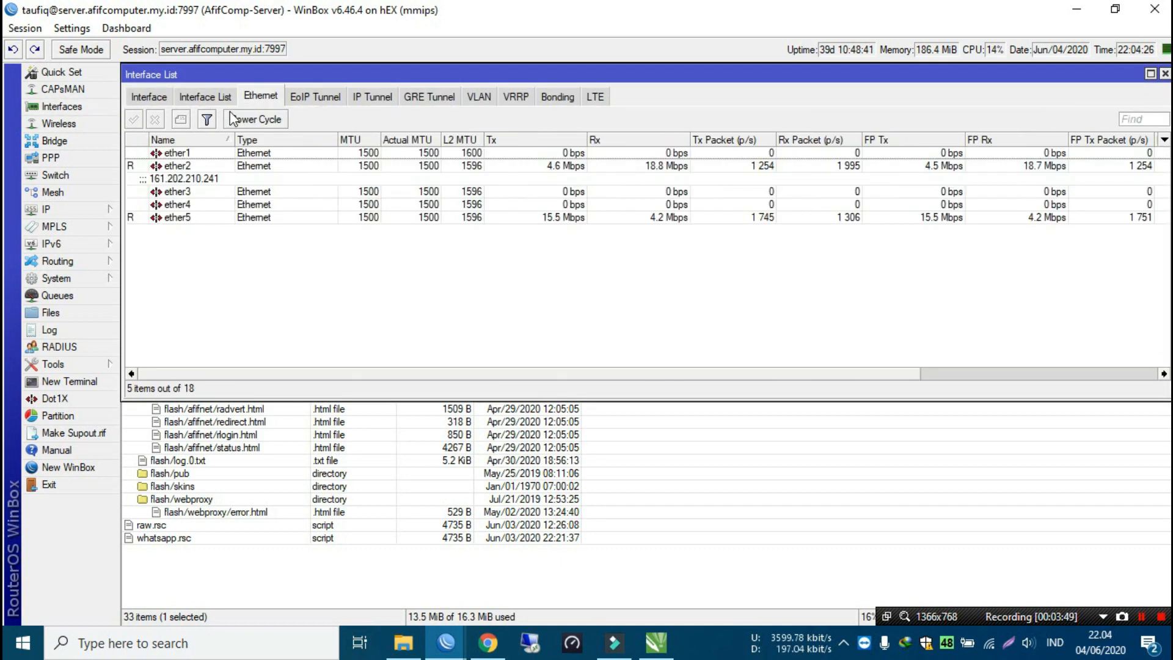
pyautogui.click(178, 153)
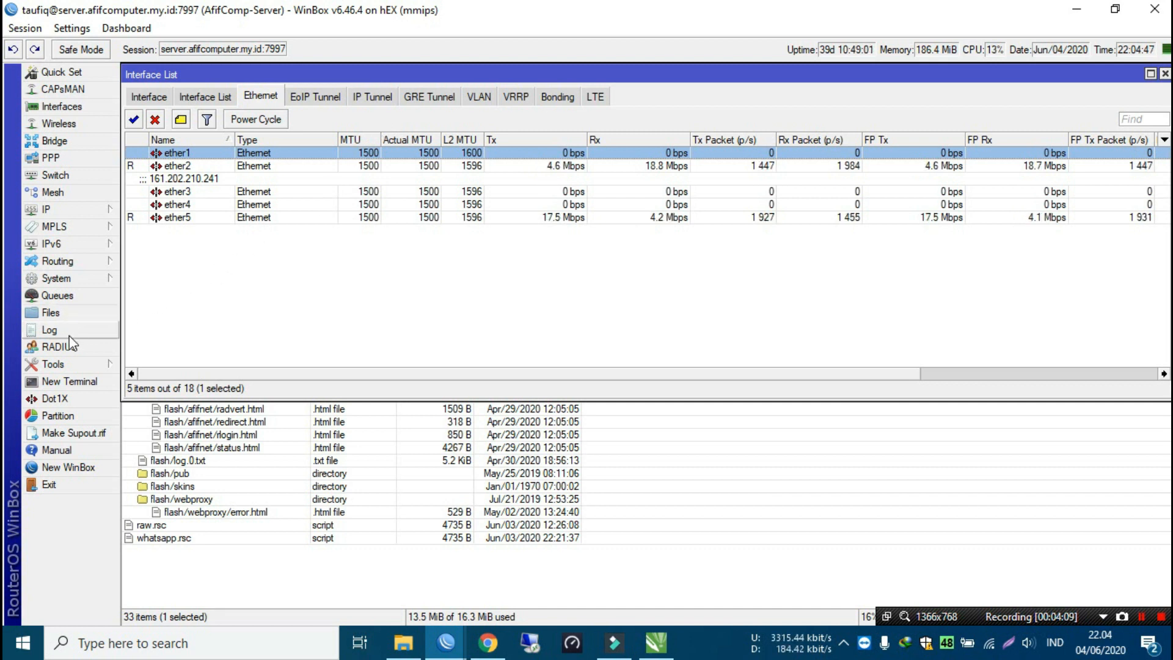
# Export the router configuration from a new terminal with the command export file=backup, and close the terminal
pyautogui.click(68, 380)
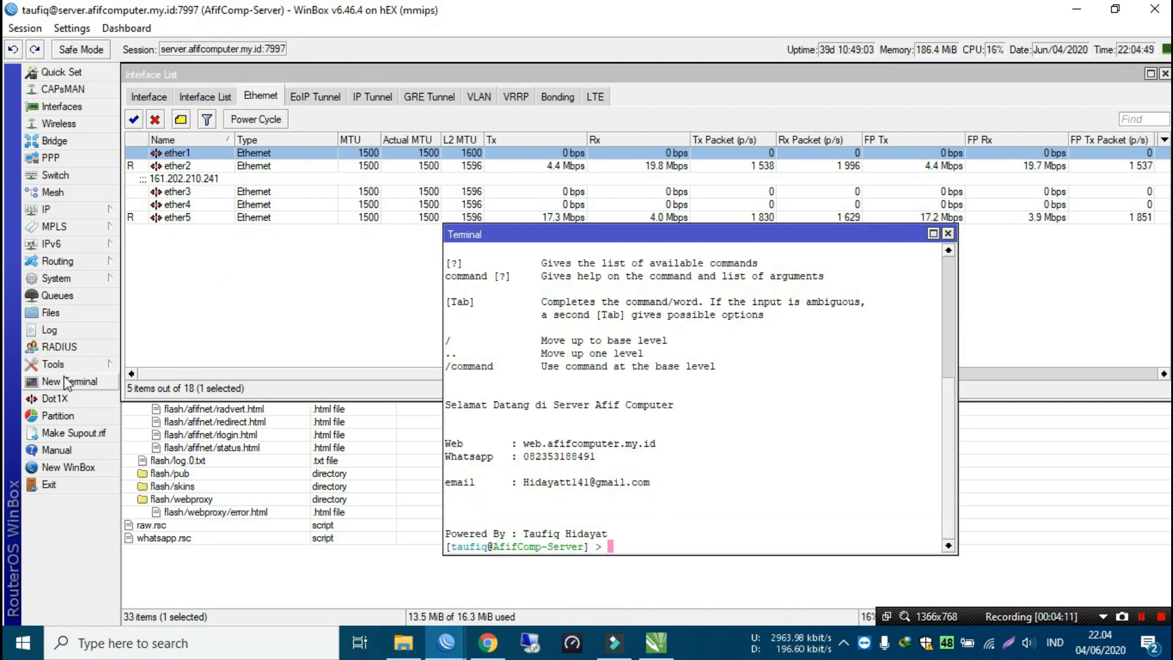
pyautogui.moveTo(673, 237); pyautogui.dragTo(396, 214)
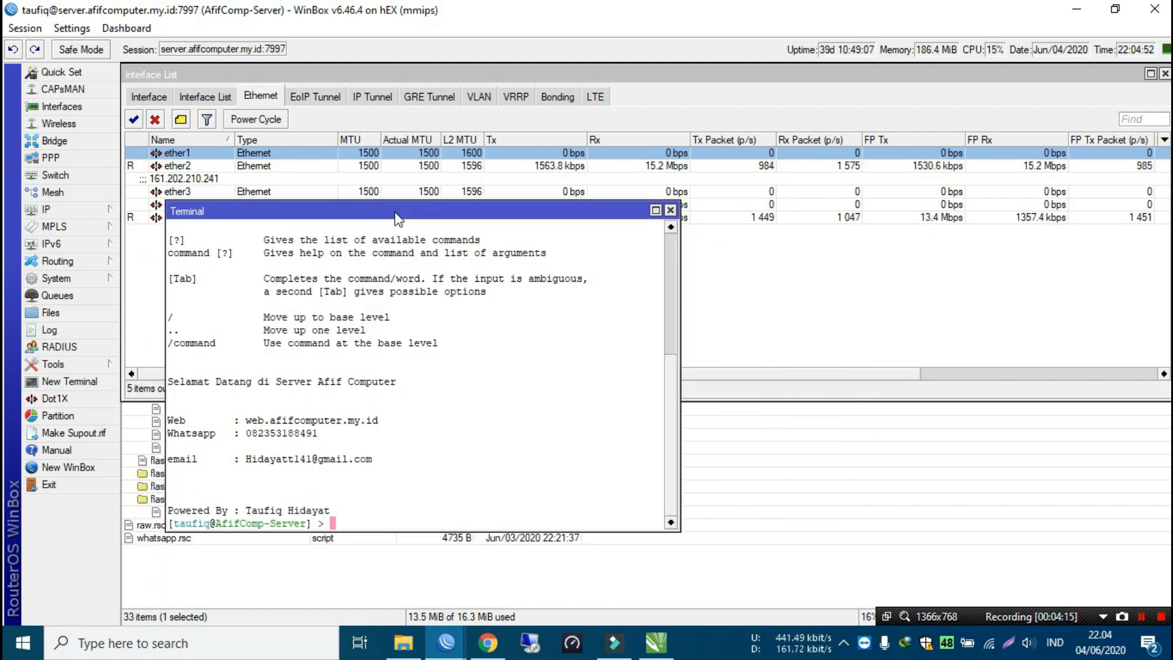
pyautogui.write('exp')
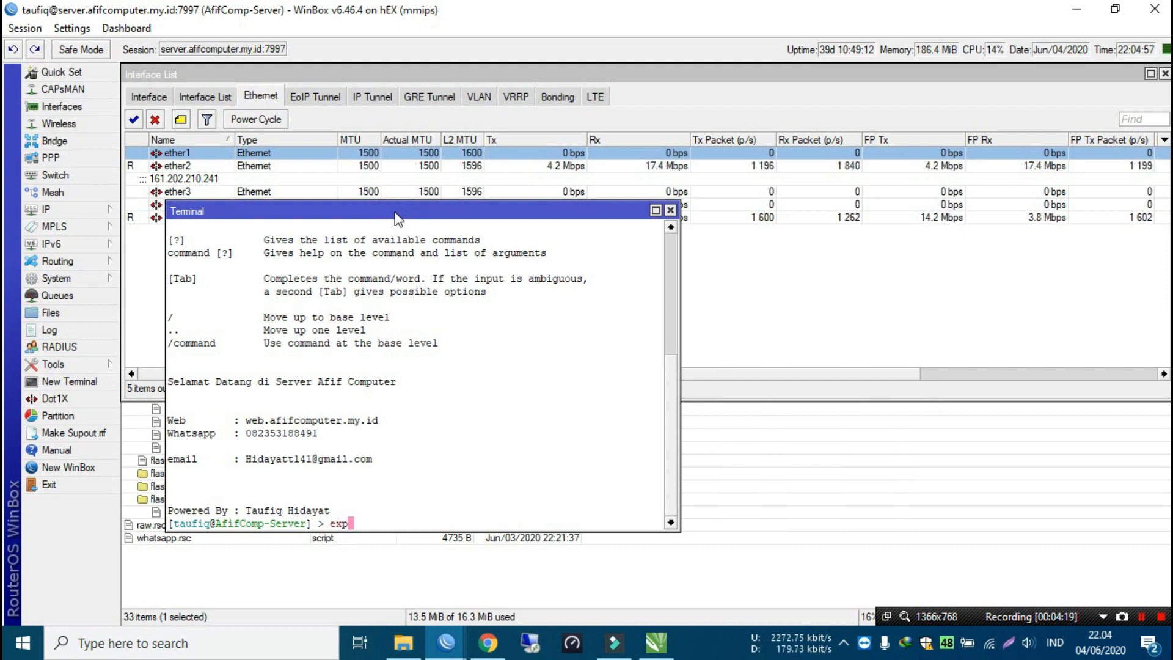
pyautogui.write('ort file')
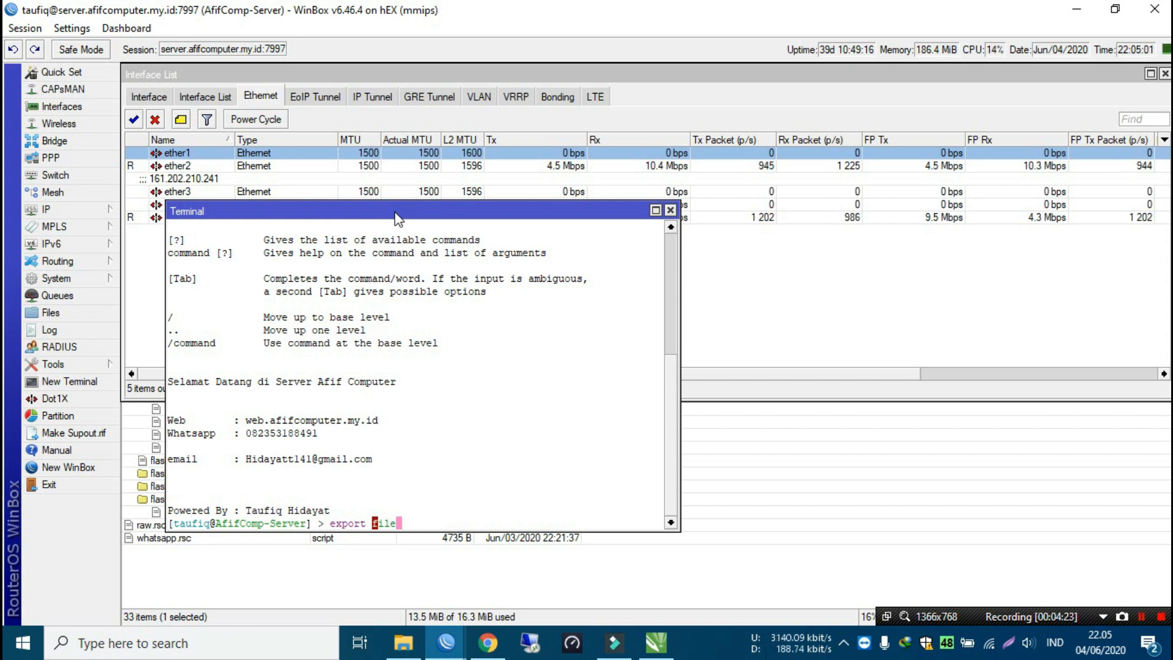
pyautogui.write('=n')
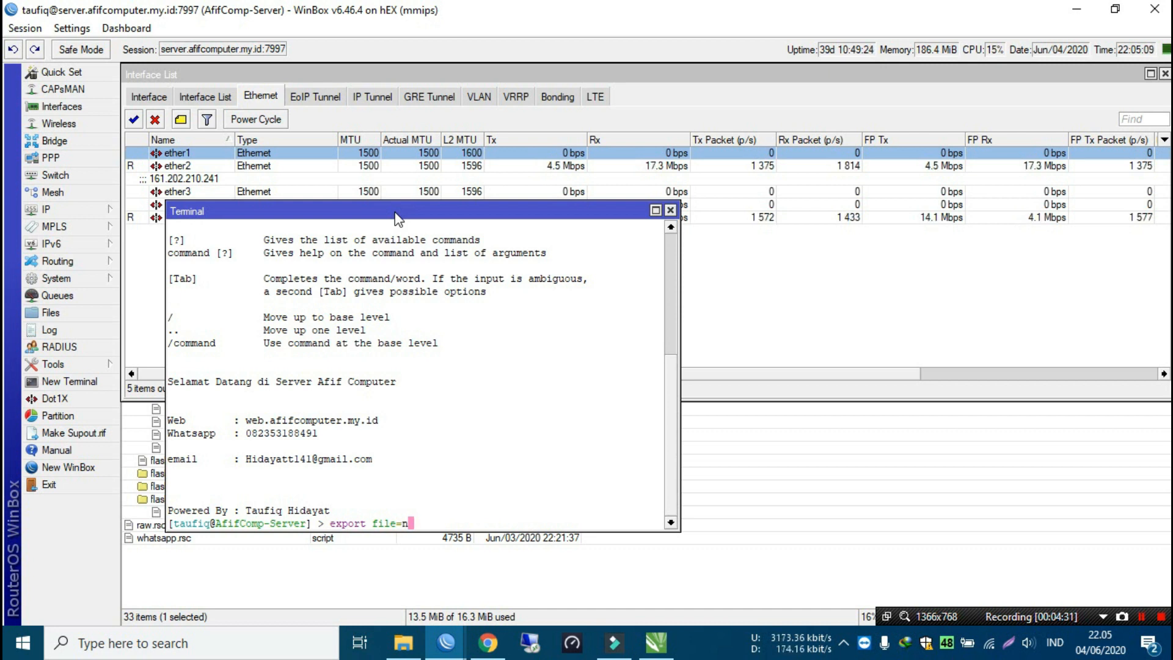
pyautogui.press('BackSpace')
pyautogui.write('bac')
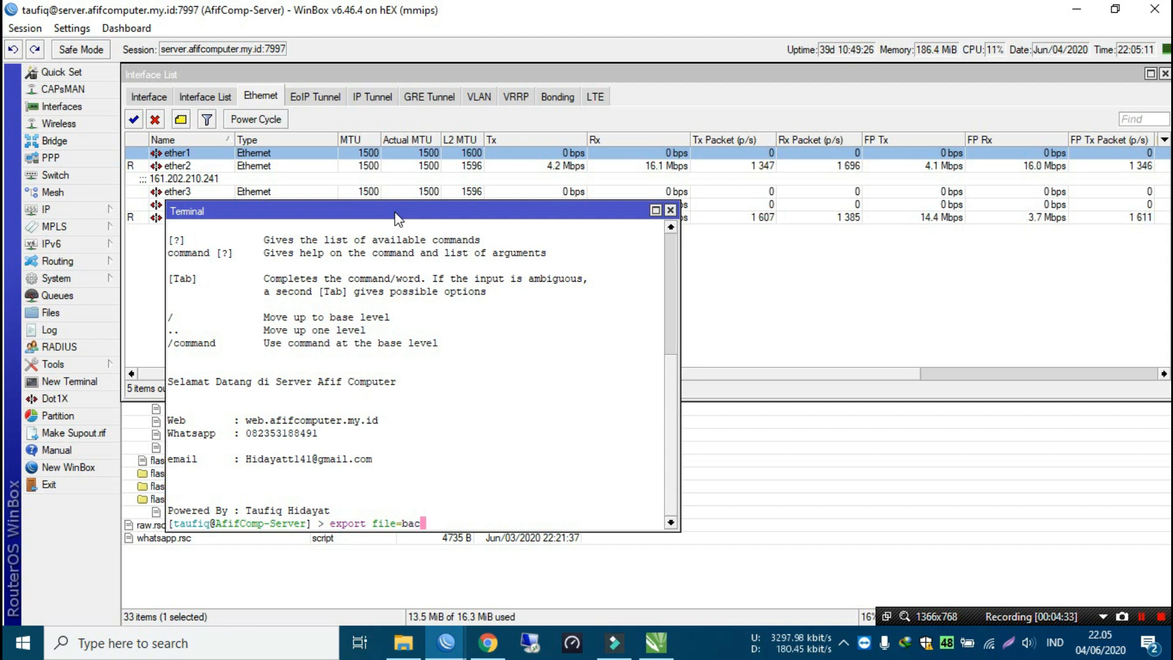
pyautogui.write('kup')
pyautogui.press('Return')
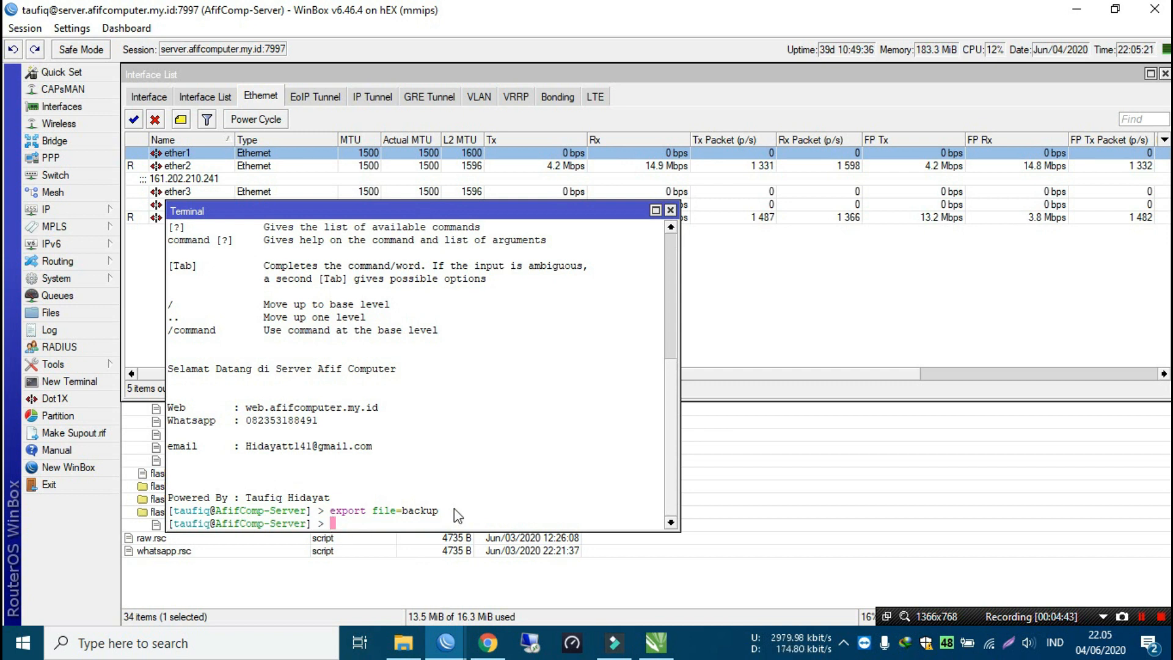
pyautogui.click(671, 210)
# Copy the exported backup.rsc script from the router's file list to the desktop
pyautogui.click(526, 499)
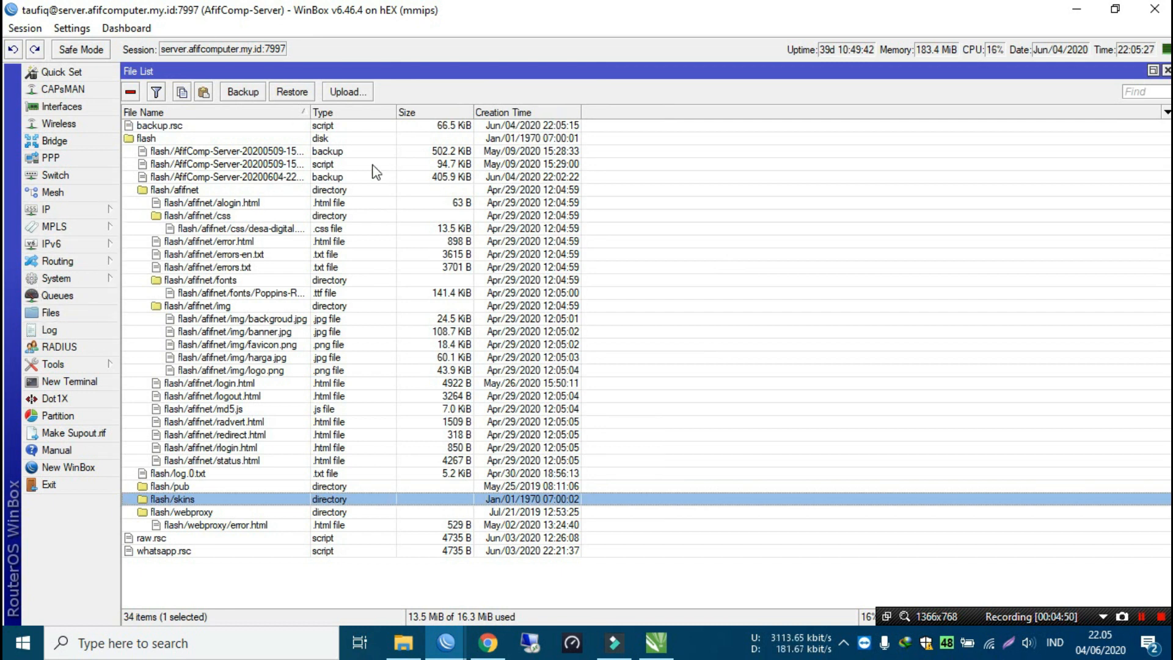
pyautogui.click(181, 127)
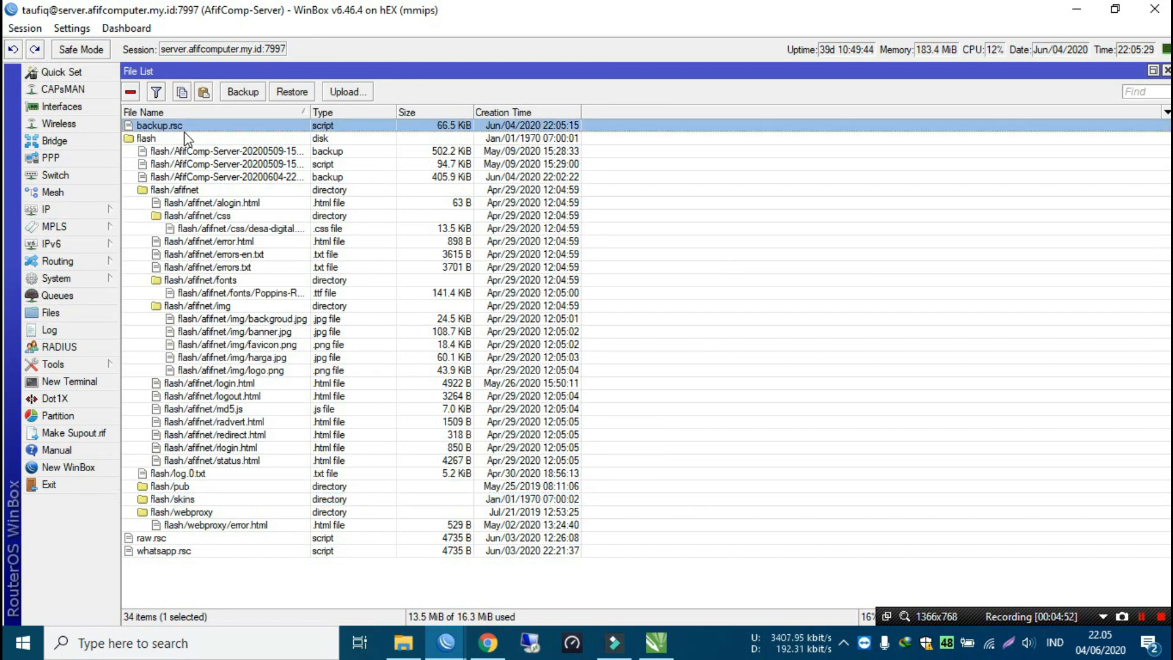
pyautogui.moveTo(173, 130); pyautogui.dragTo(811, 200)
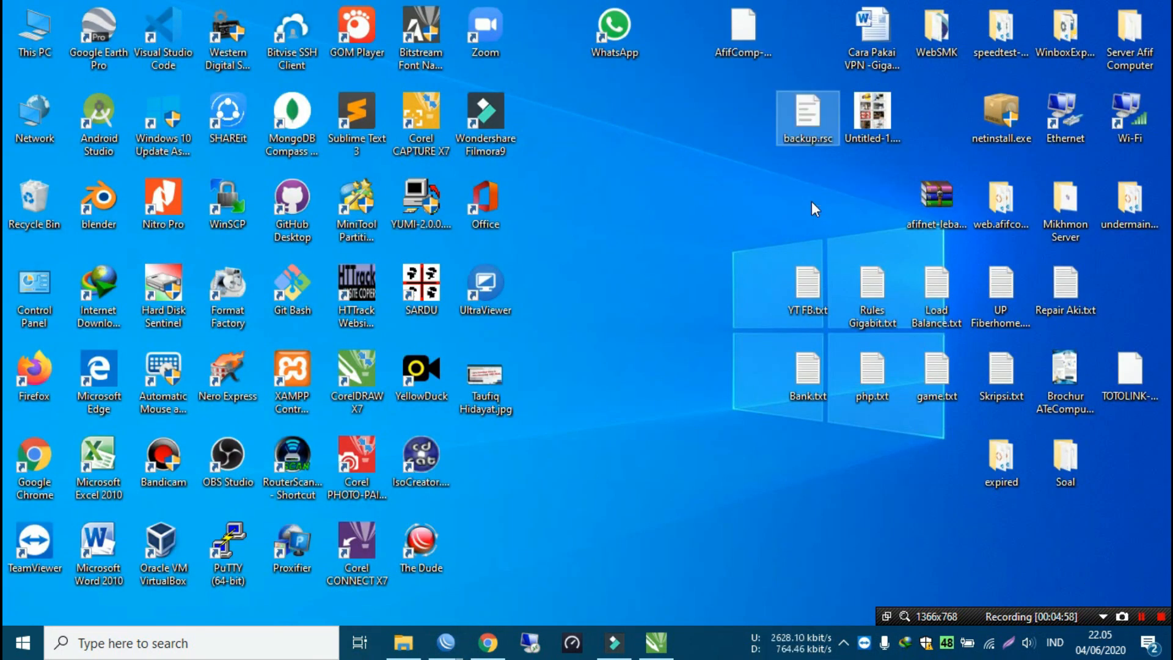
pyautogui.click(698, 222)
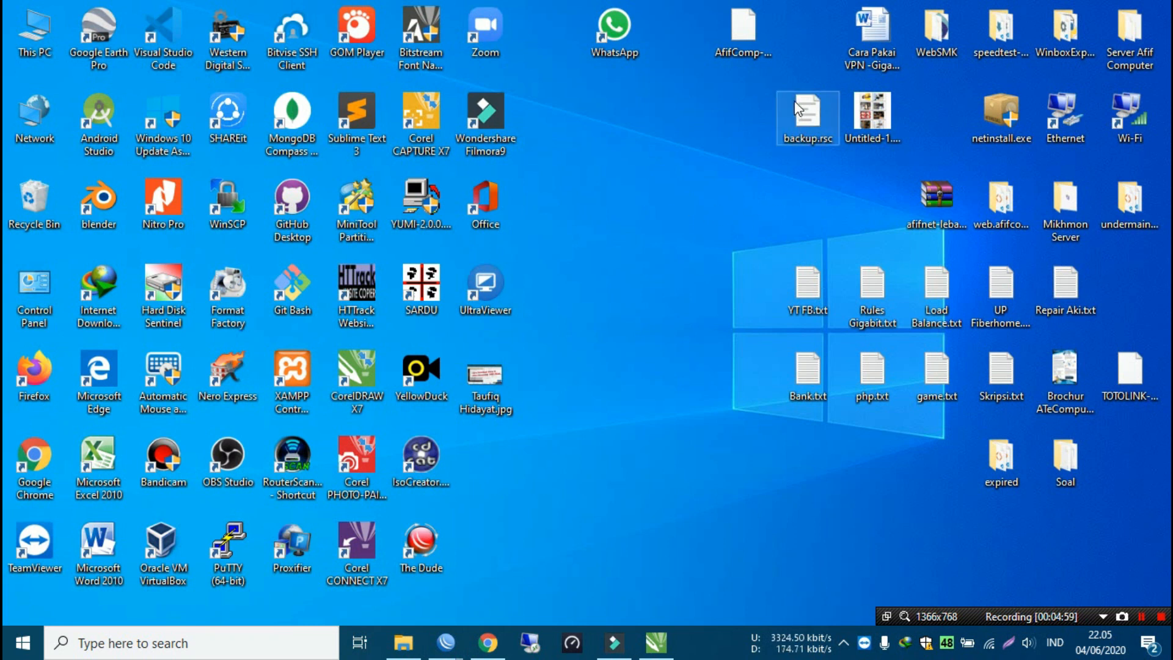